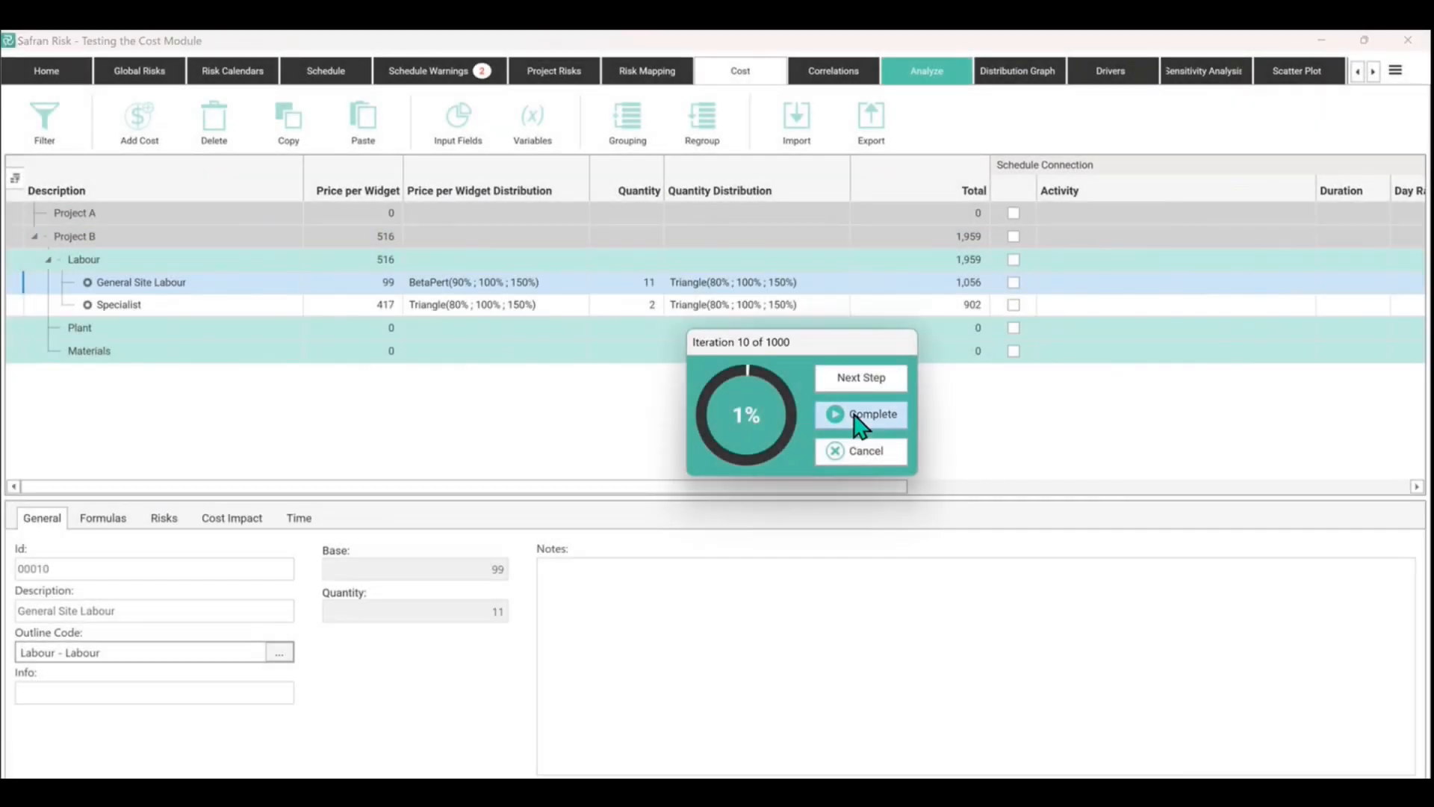
Run the cost simulation to completion through all 1000 iterations
{"action": "left_click", "coordinate": [863, 415]}
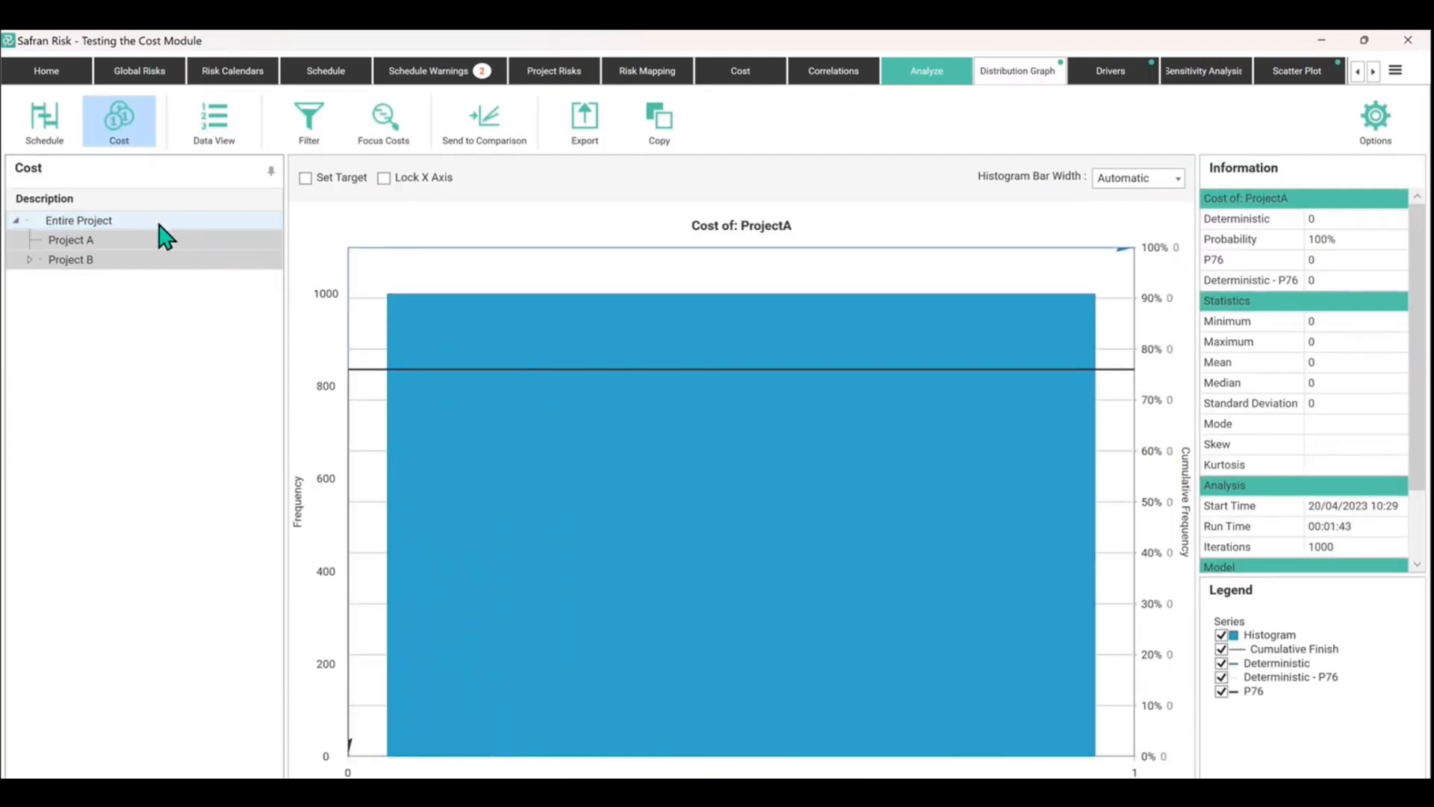
{"action": "left_click", "coordinate": [107, 223]}
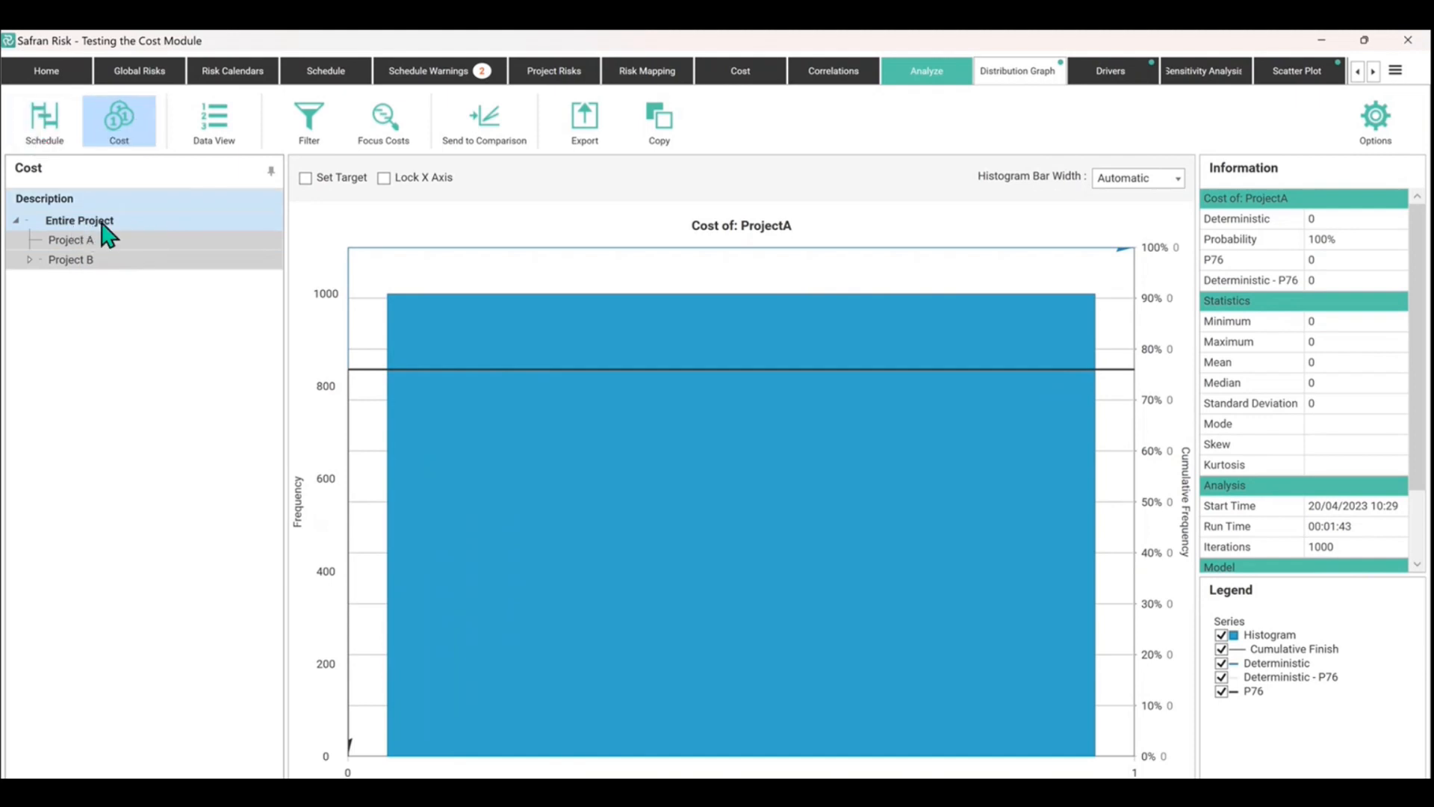
{"action": "left_click", "coordinate": [51, 135]}
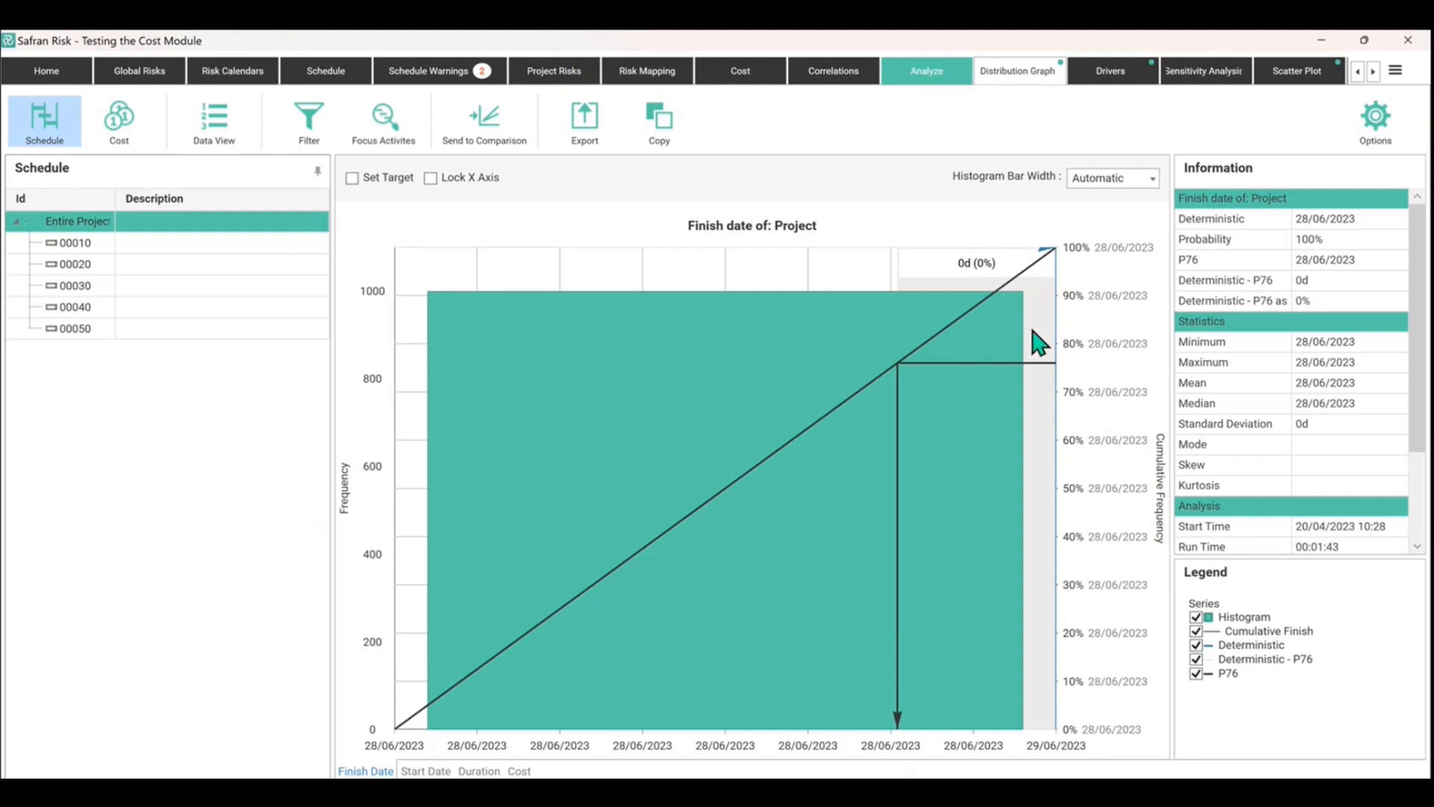
View the schedule's Start Date, Duration and Cost charts, then return to the cost simulation results
{"action": "left_click", "coordinate": [425, 771]}
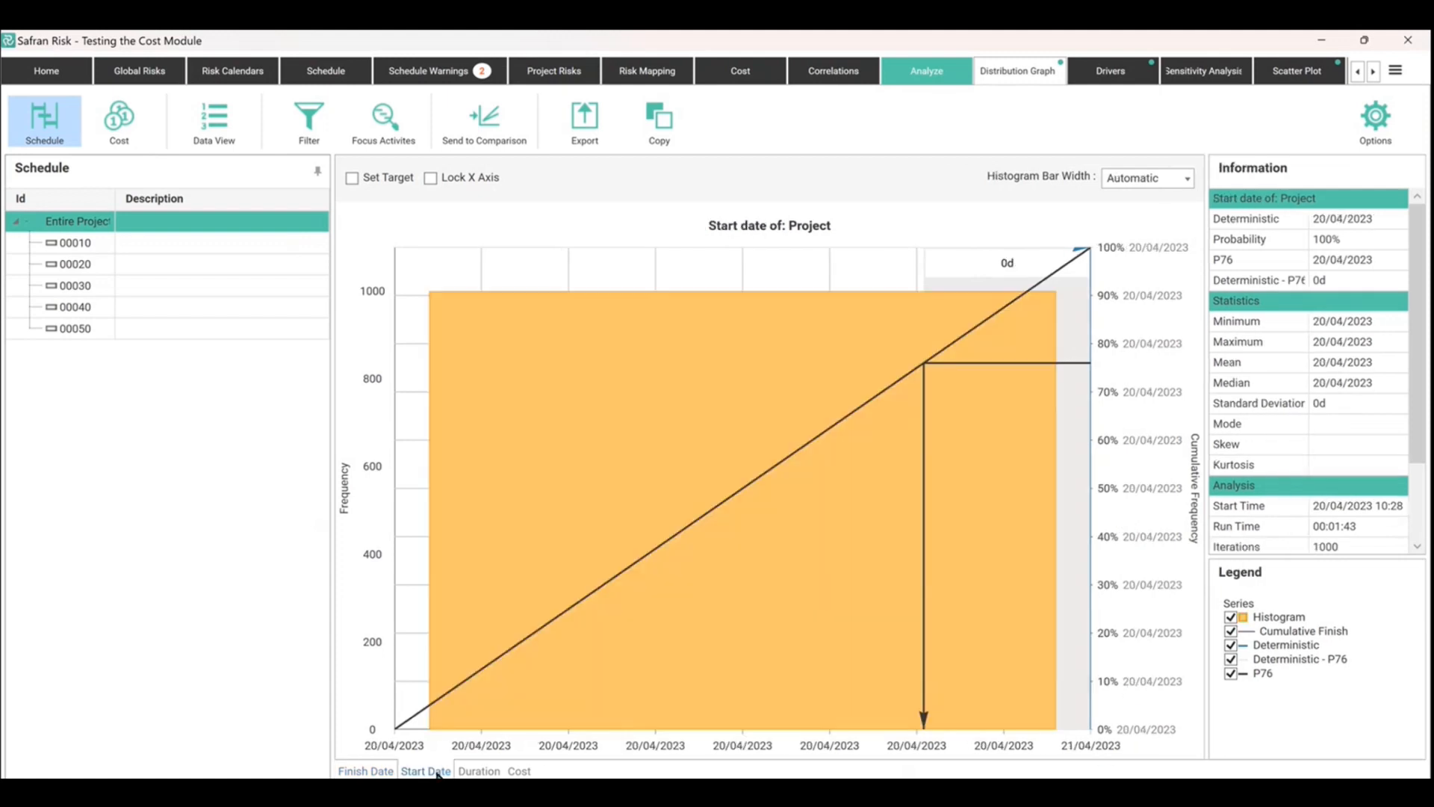
{"action": "left_click", "coordinate": [479, 771]}
{"action": "left_click", "coordinate": [519, 771]}
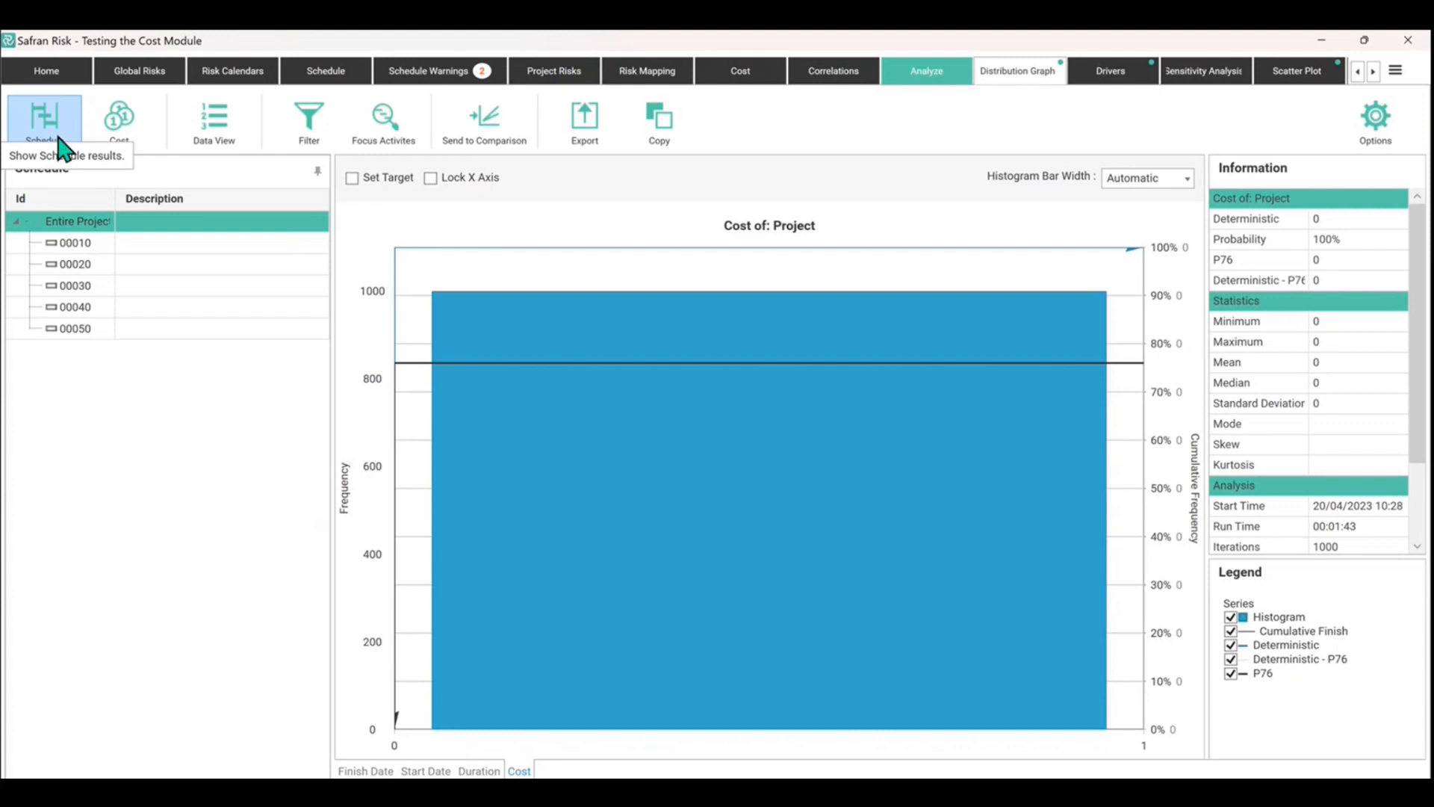
{"action": "left_click", "coordinate": [124, 124]}
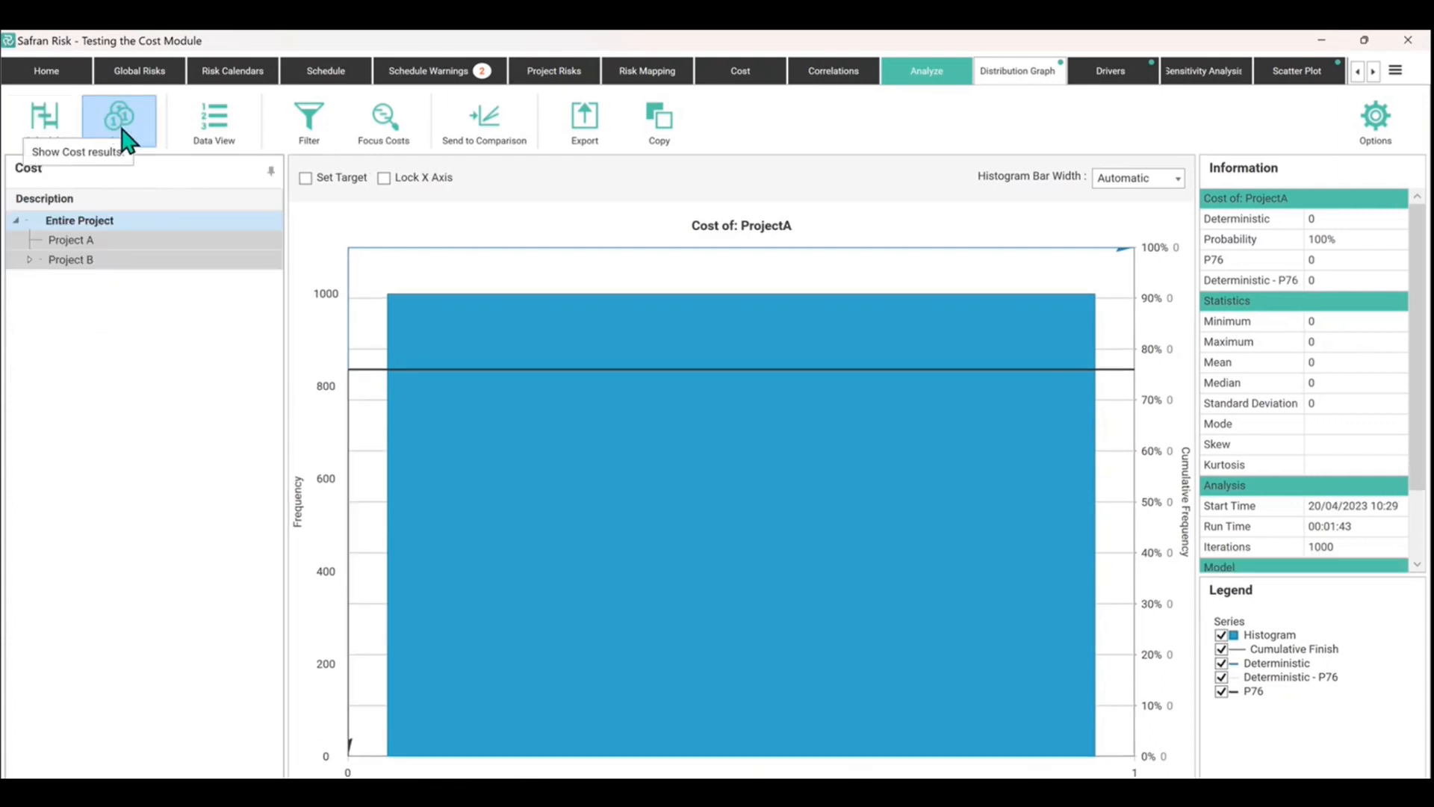
Expand Project B in the cost tree and show its cost histogram (1,657–3,567, P76 2,581)
{"action": "left_click", "coordinate": [78, 239]}
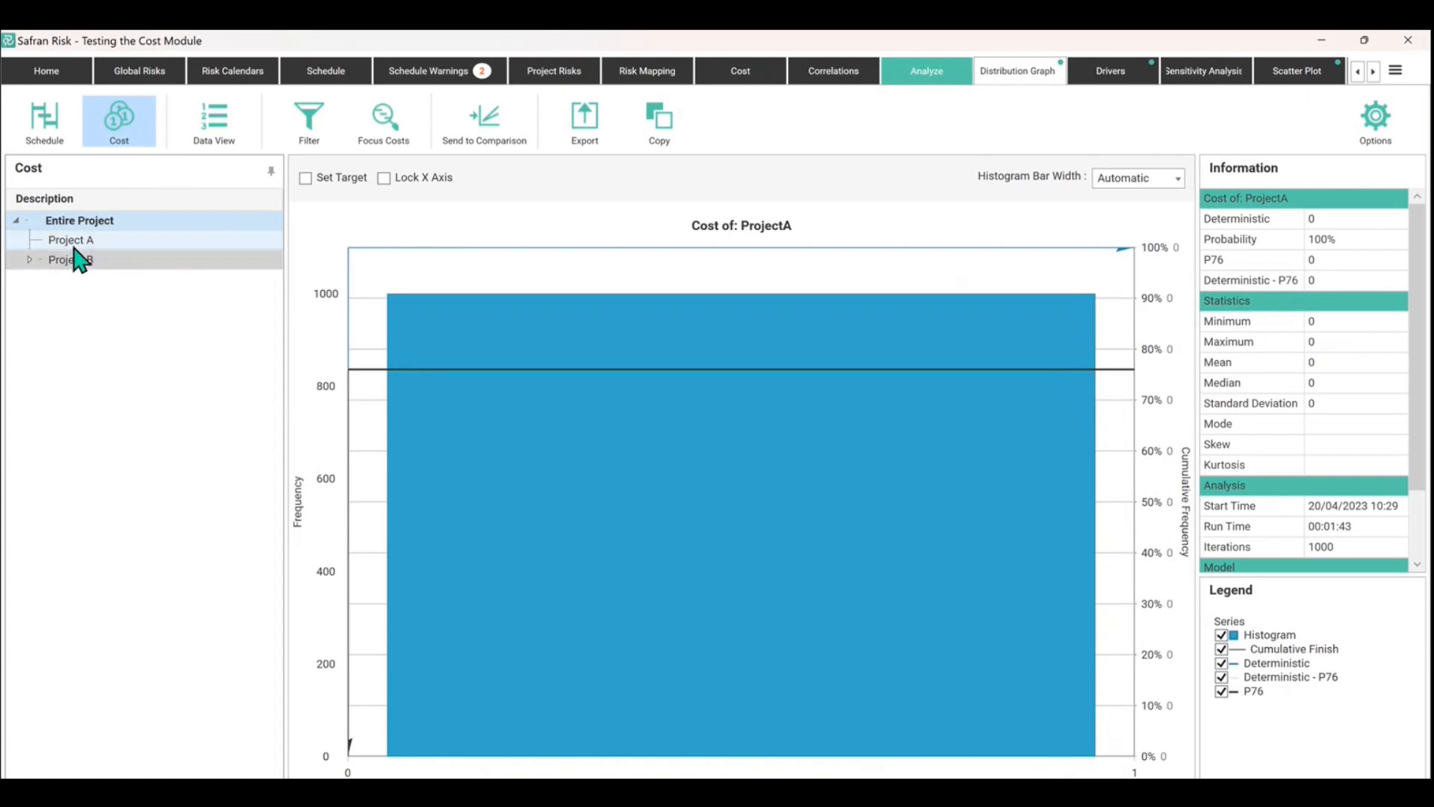
{"action": "left_click", "coordinate": [30, 258]}
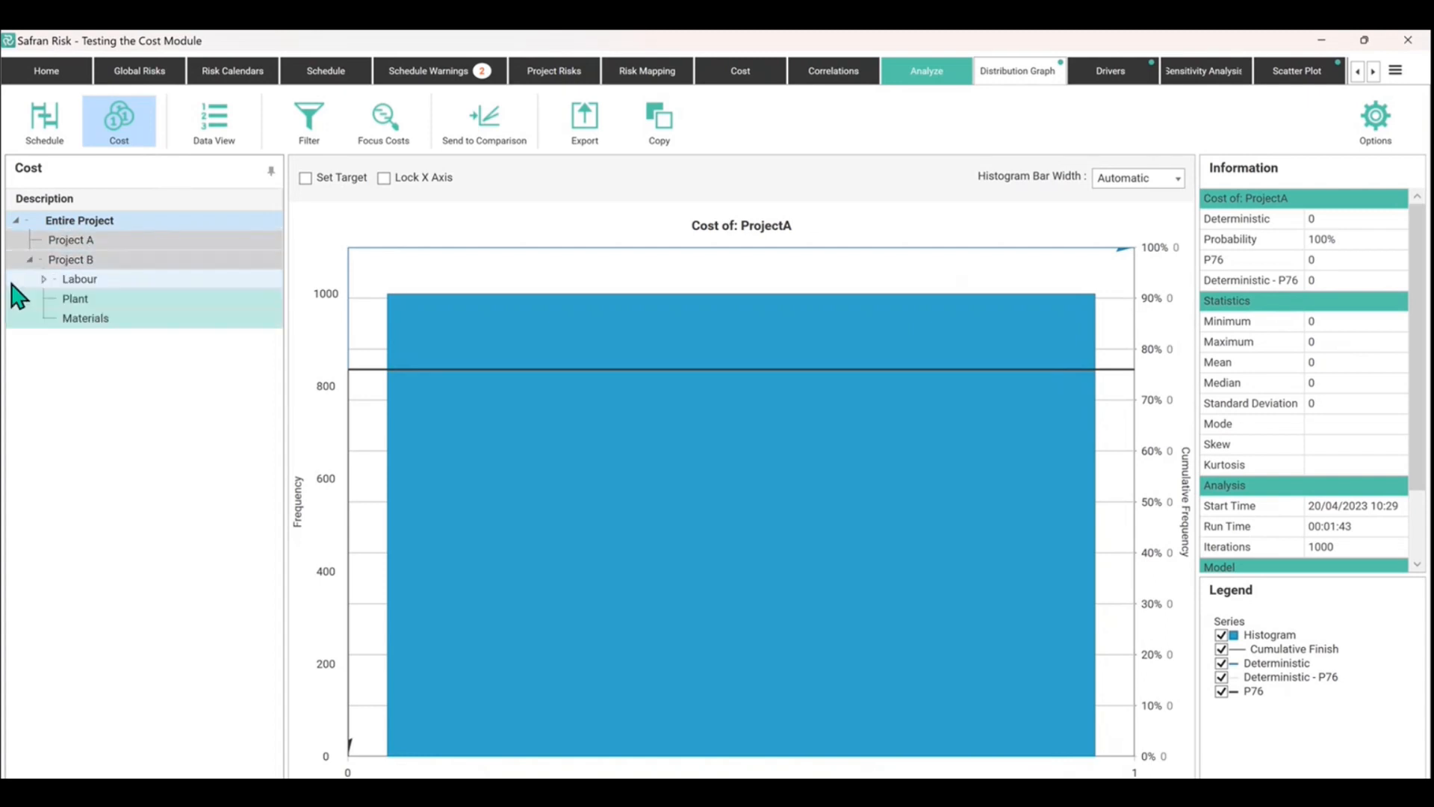
{"action": "left_click", "coordinate": [99, 240]}
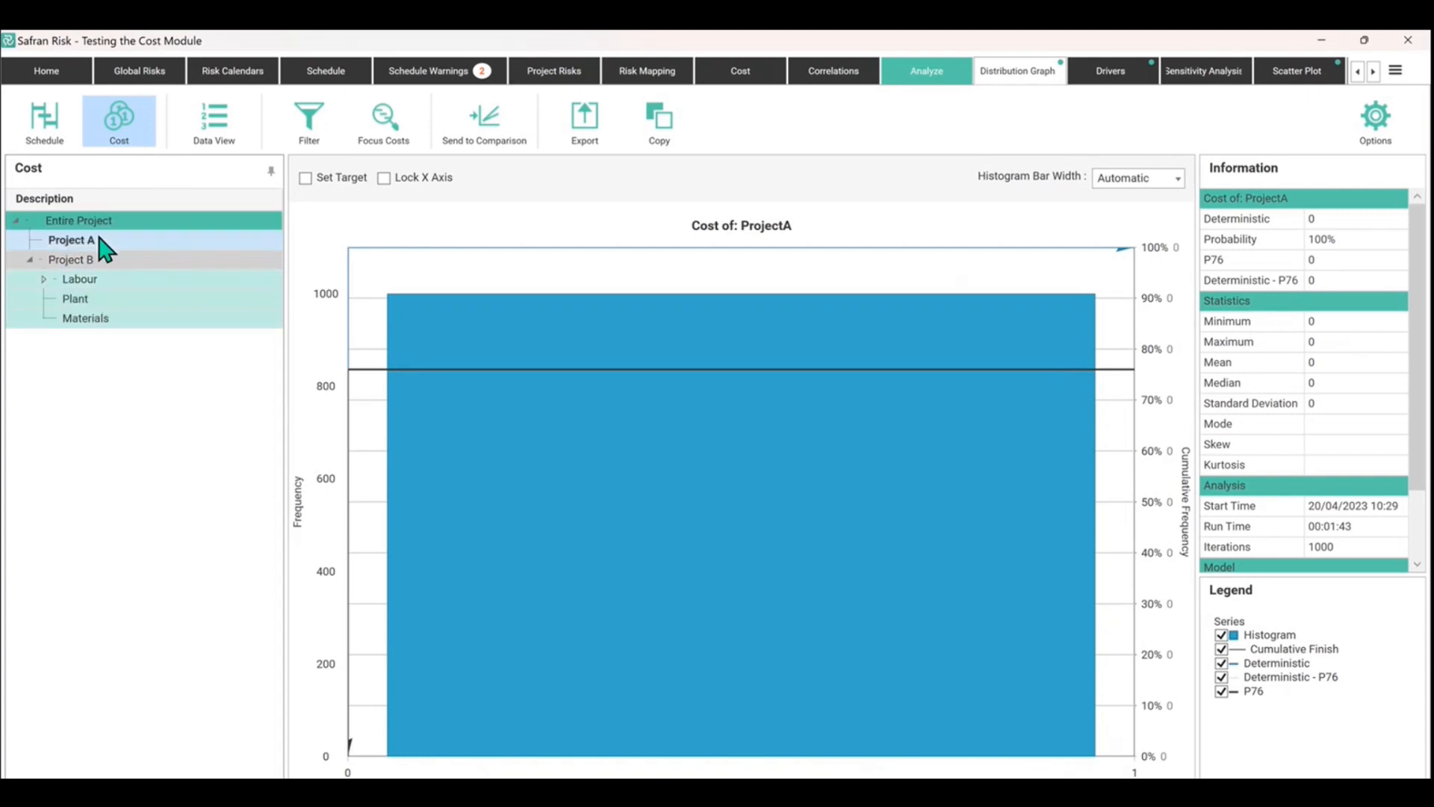
{"action": "left_click", "coordinate": [89, 260]}
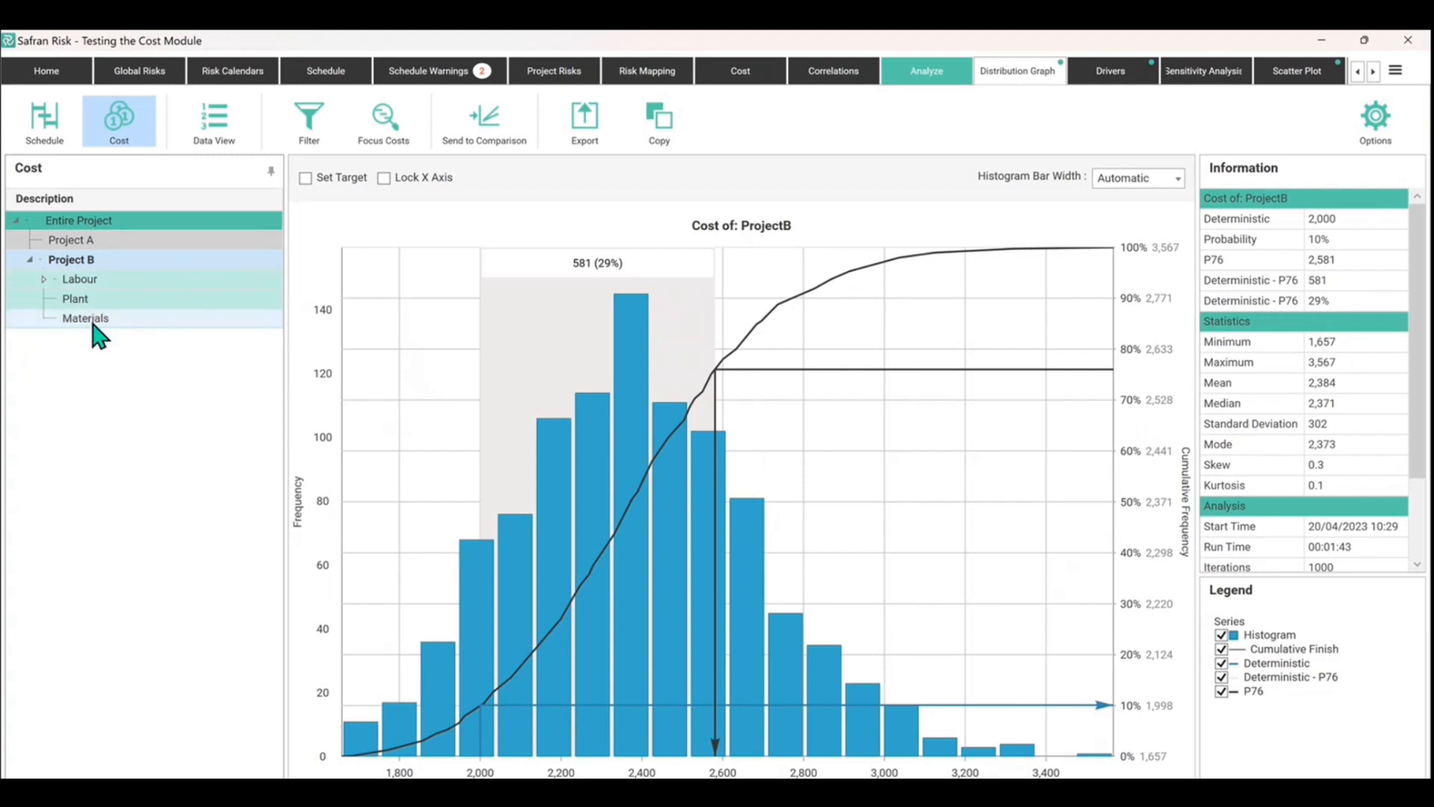
Expand Labour and view the General Site Labour and Specialist cost distributions
{"action": "left_click", "coordinate": [45, 278]}
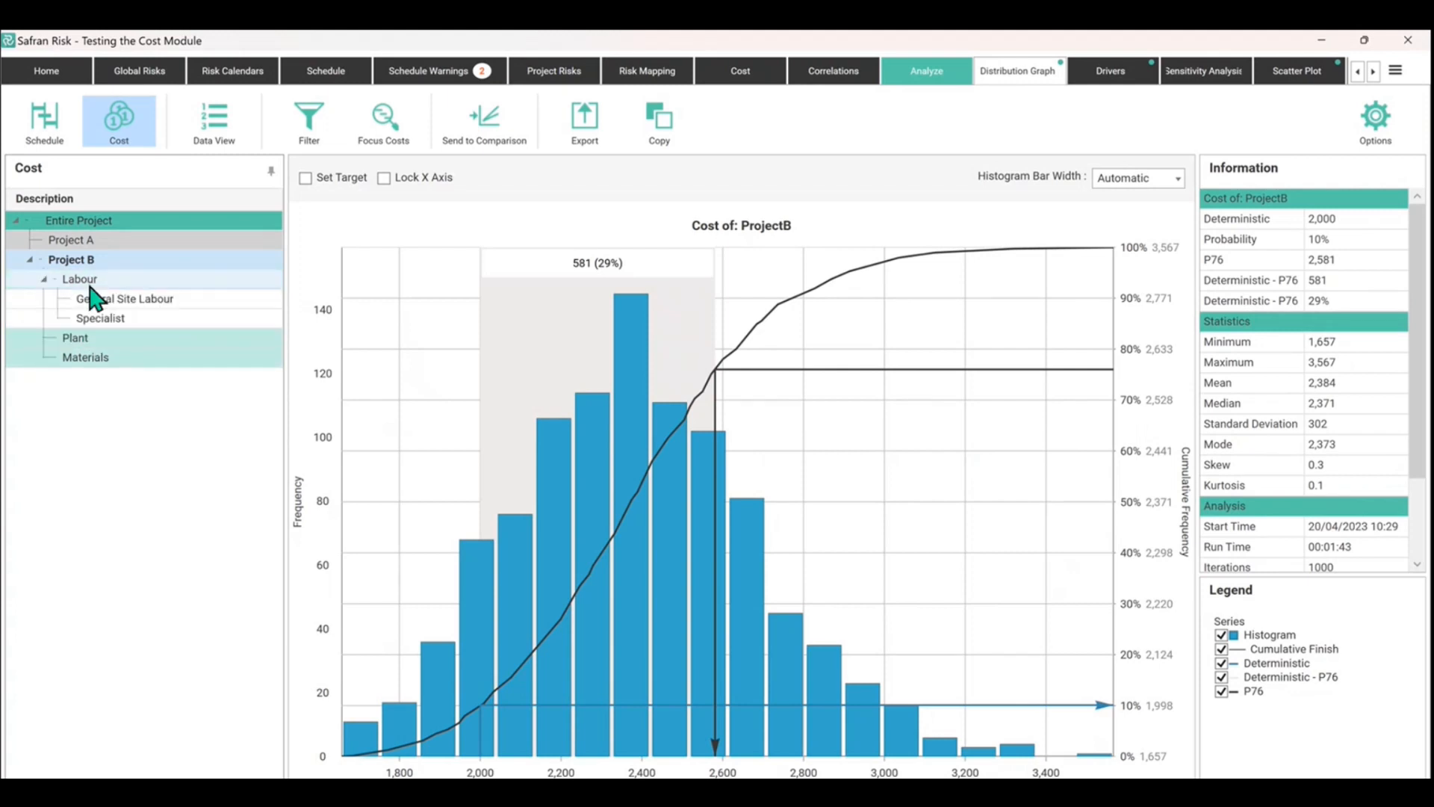
{"action": "left_click", "coordinate": [139, 302]}
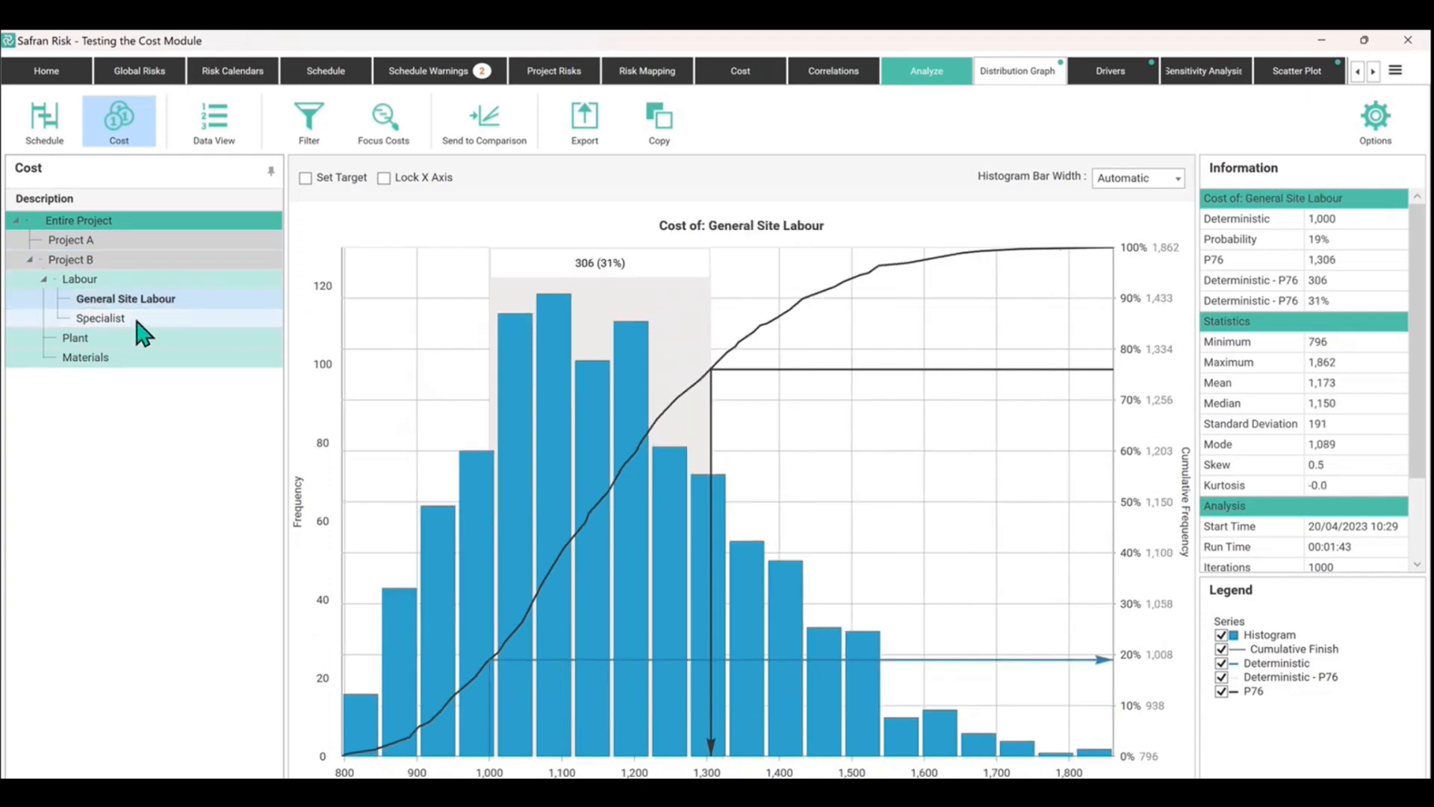
{"action": "left_click", "coordinate": [139, 325]}
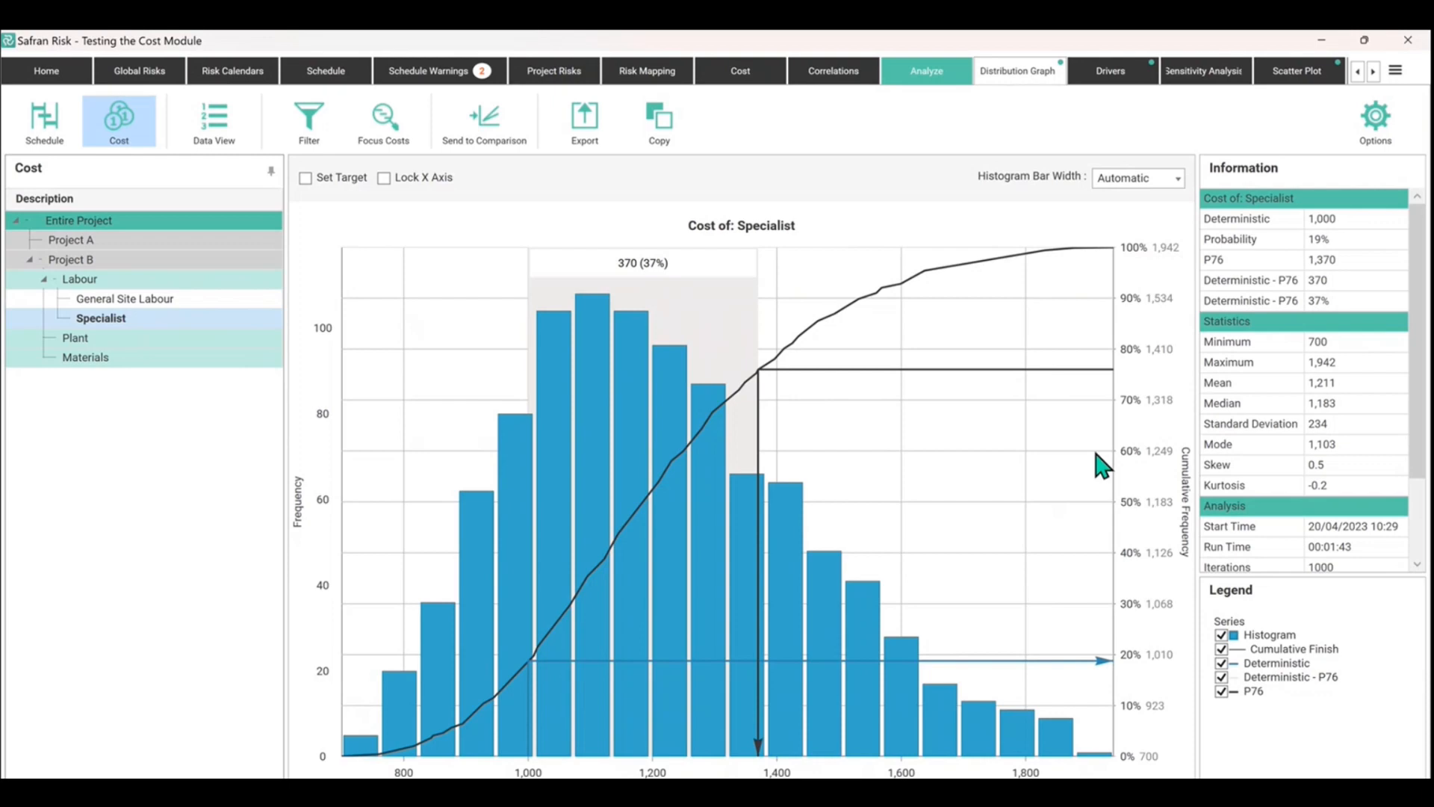
Return to General Site Labour, then show the combined Labour histogram with mean 2,384
{"action": "left_click", "coordinate": [1135, 356]}
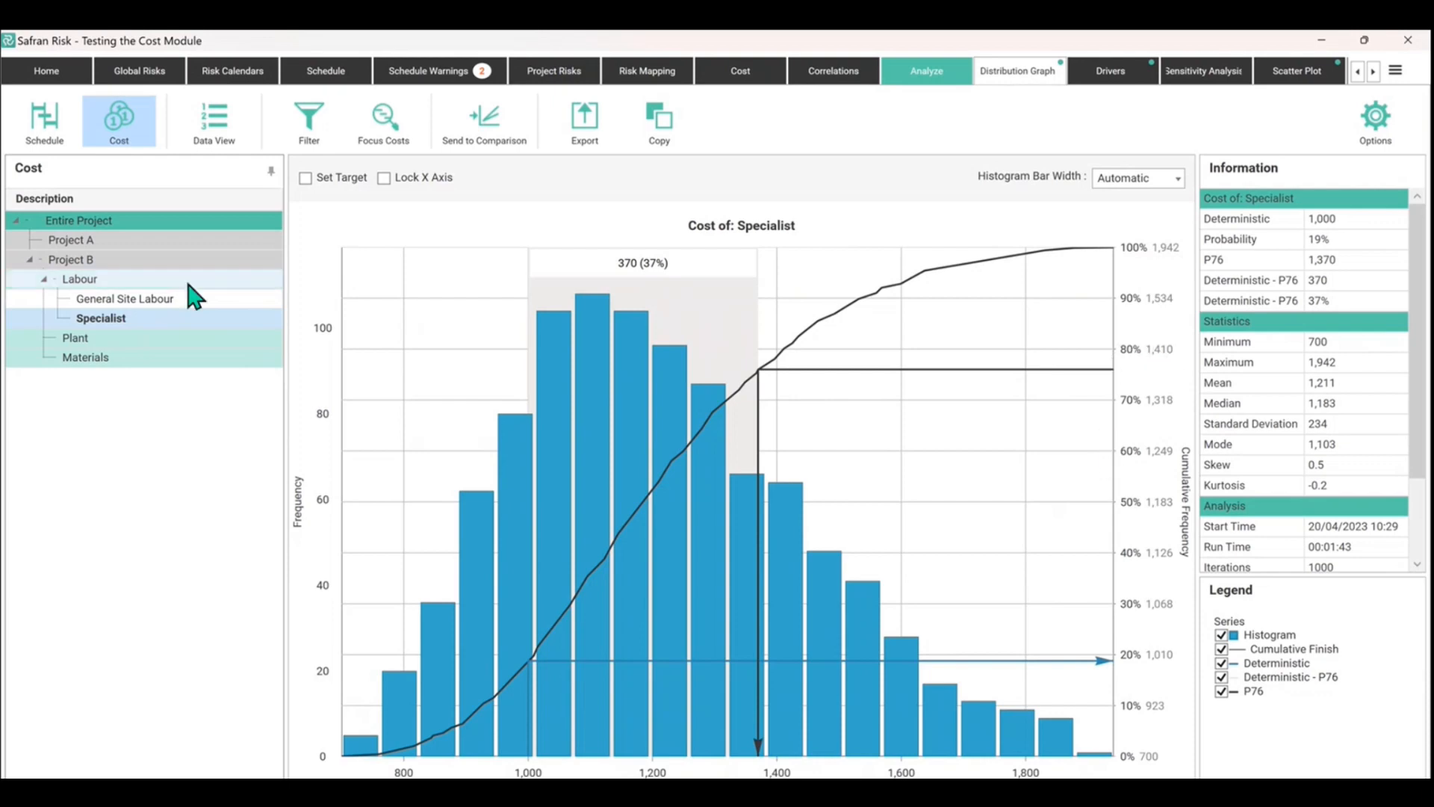
{"action": "left_click", "coordinate": [191, 298]}
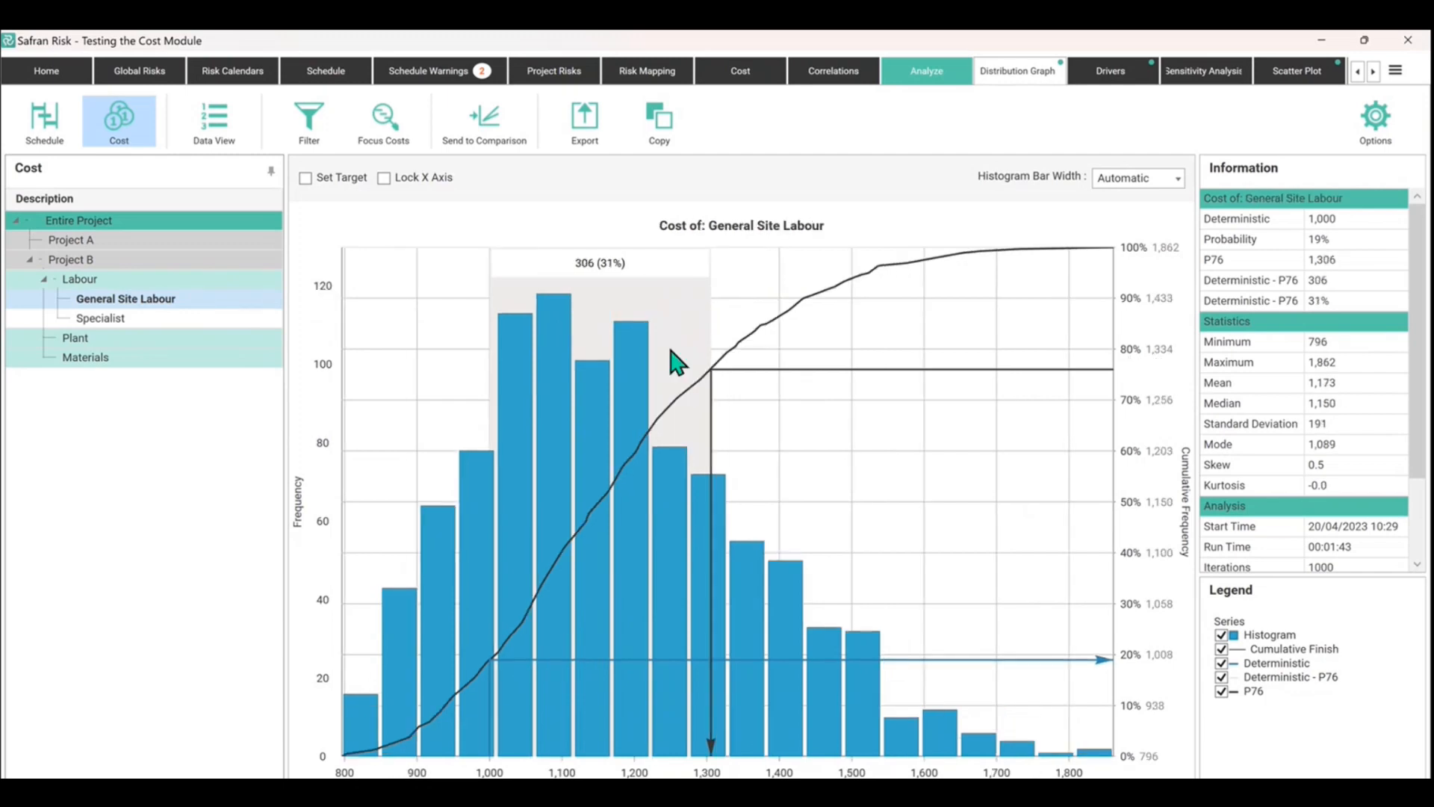
{"action": "left_click", "coordinate": [145, 279]}
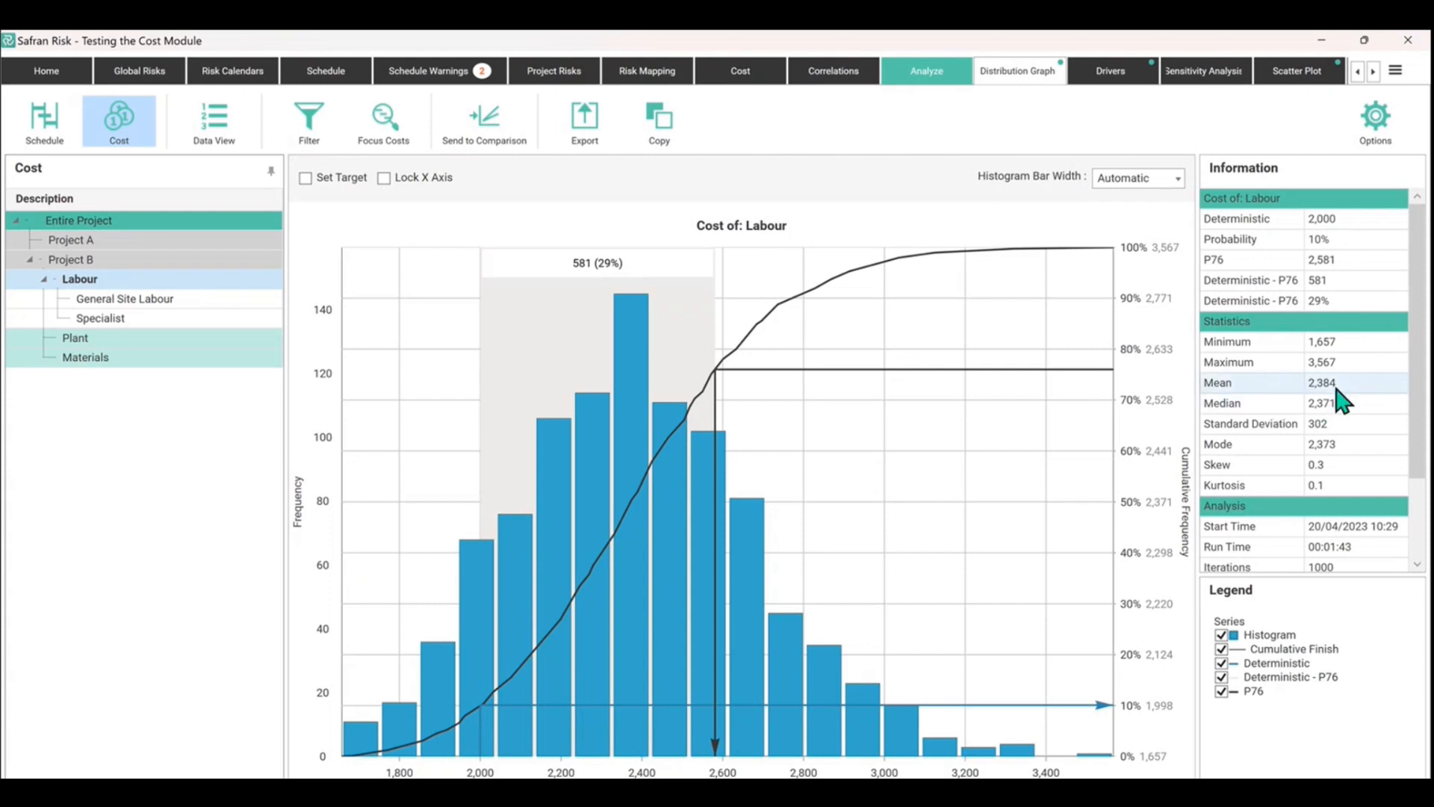
Mark the mean Labour value, then revisit Specialist, General Site Labour, Labour and Project B distributions
{"action": "left_click", "coordinate": [1253, 384]}
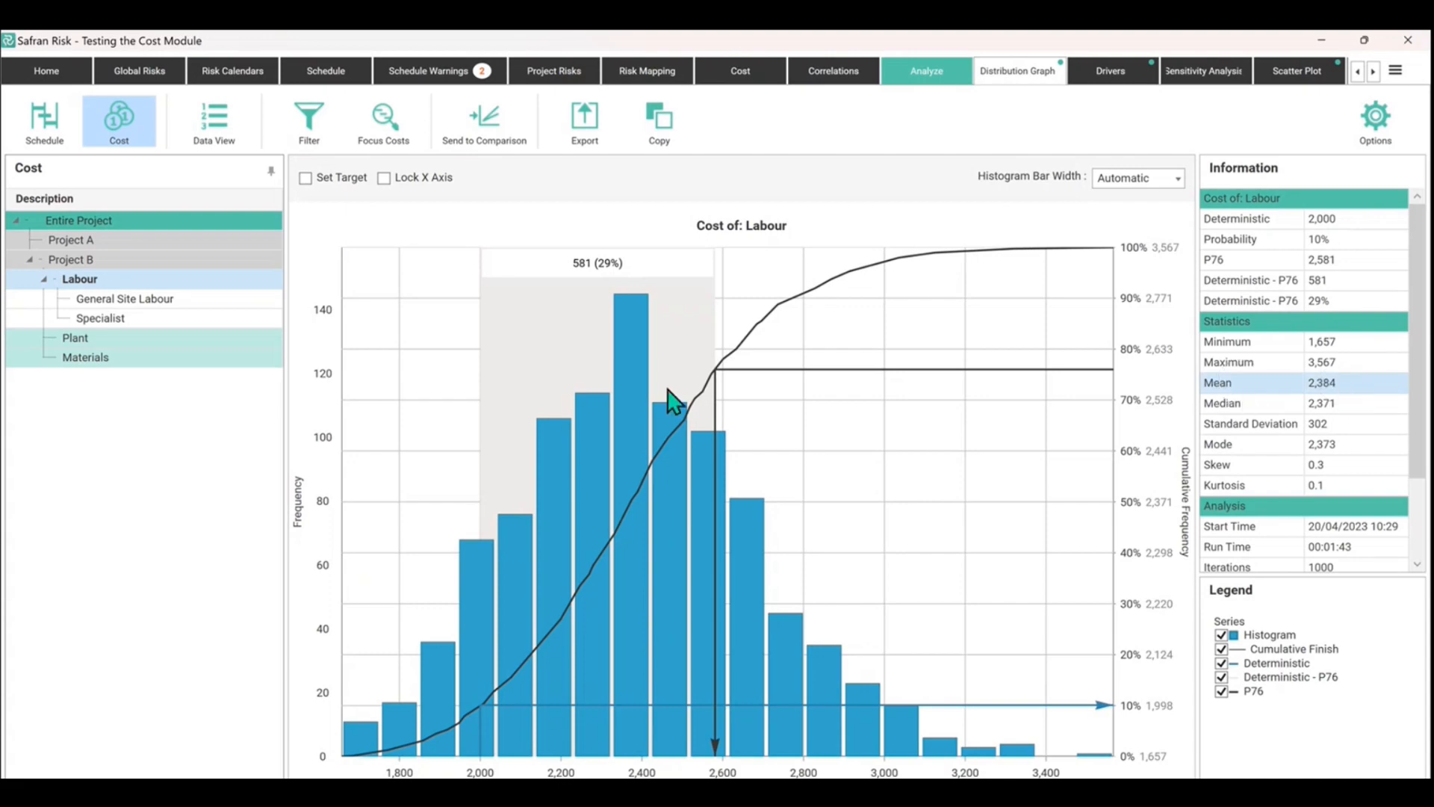
{"action": "left_click", "coordinate": [133, 317]}
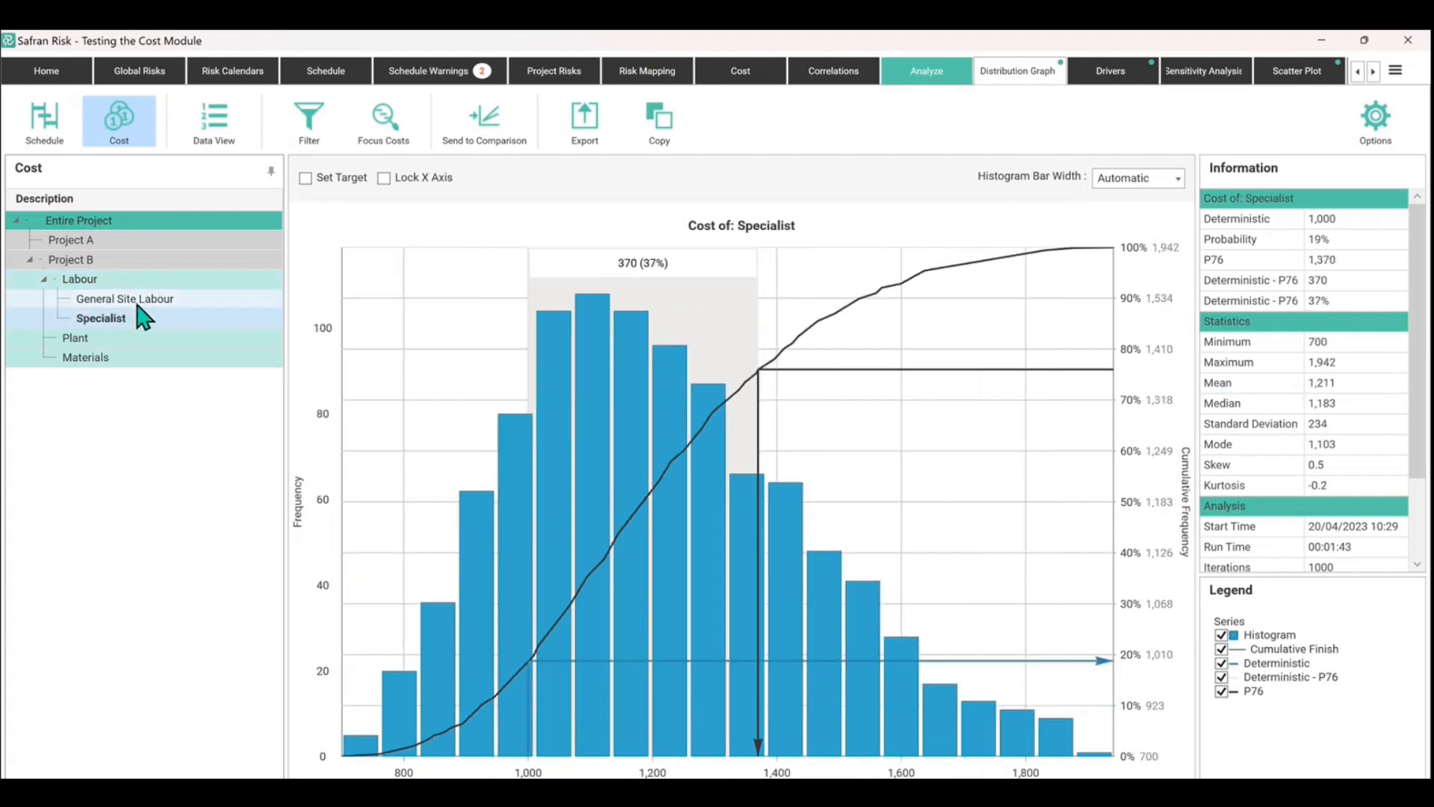
{"action": "left_click", "coordinate": [144, 301]}
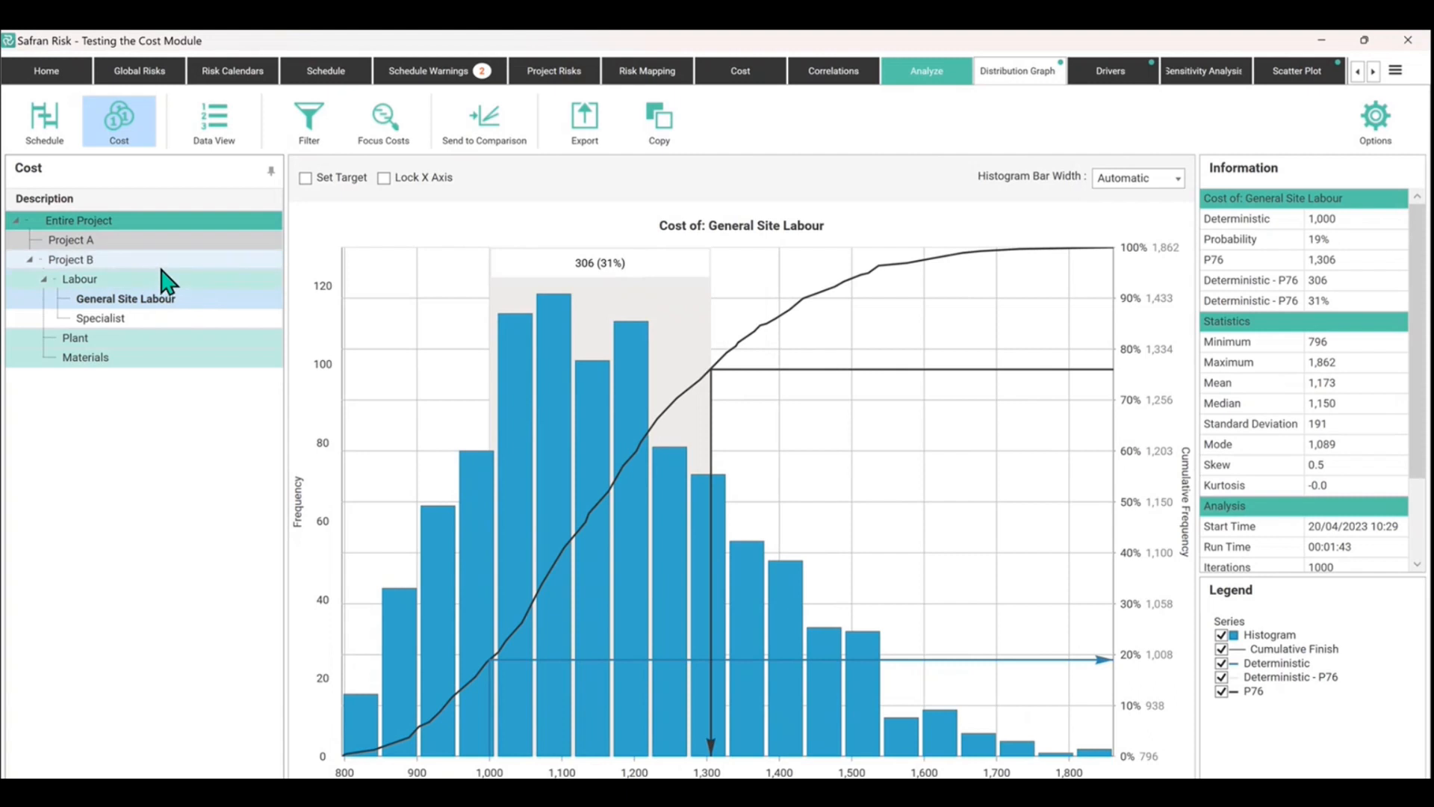
{"action": "left_click", "coordinate": [164, 287]}
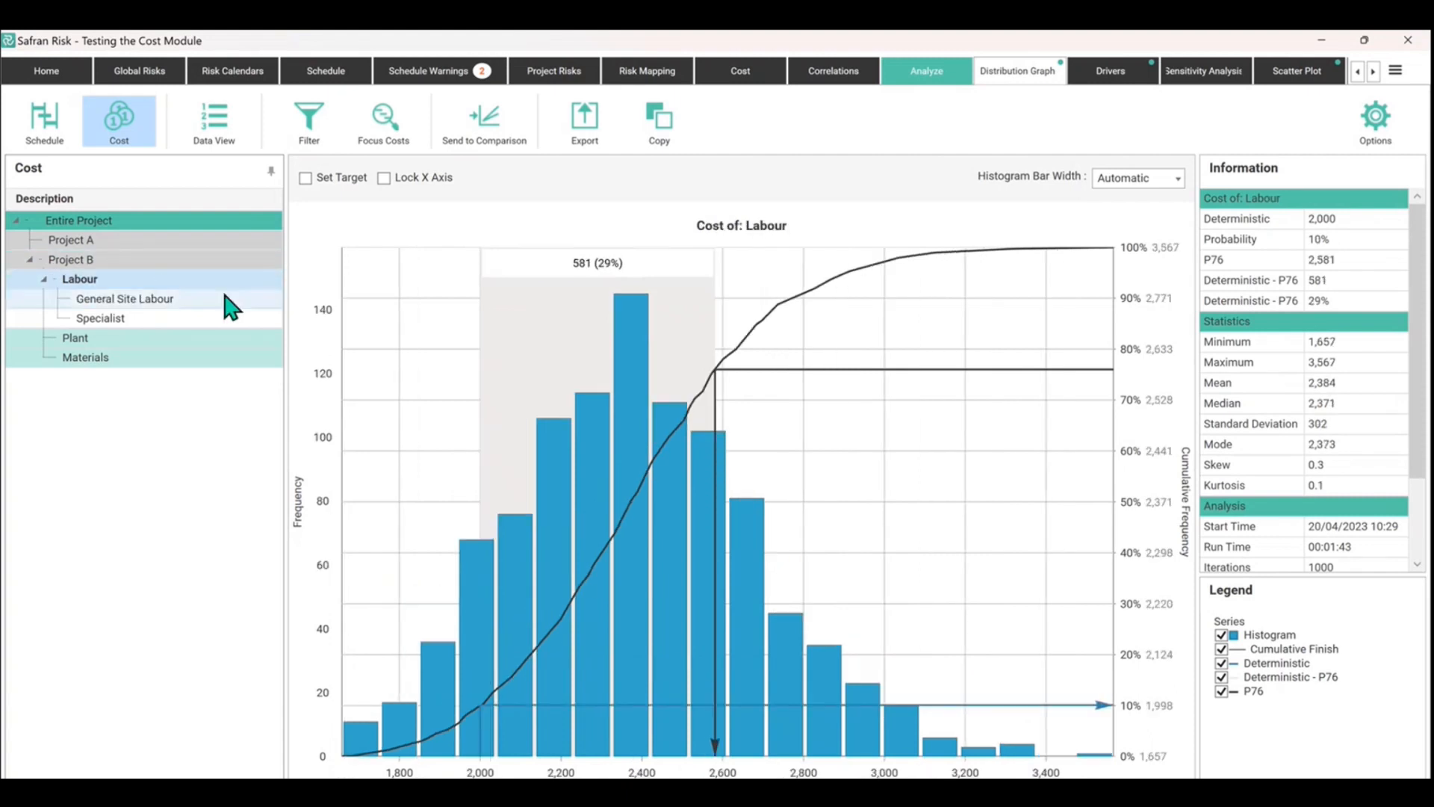
{"action": "left_click", "coordinate": [142, 263]}
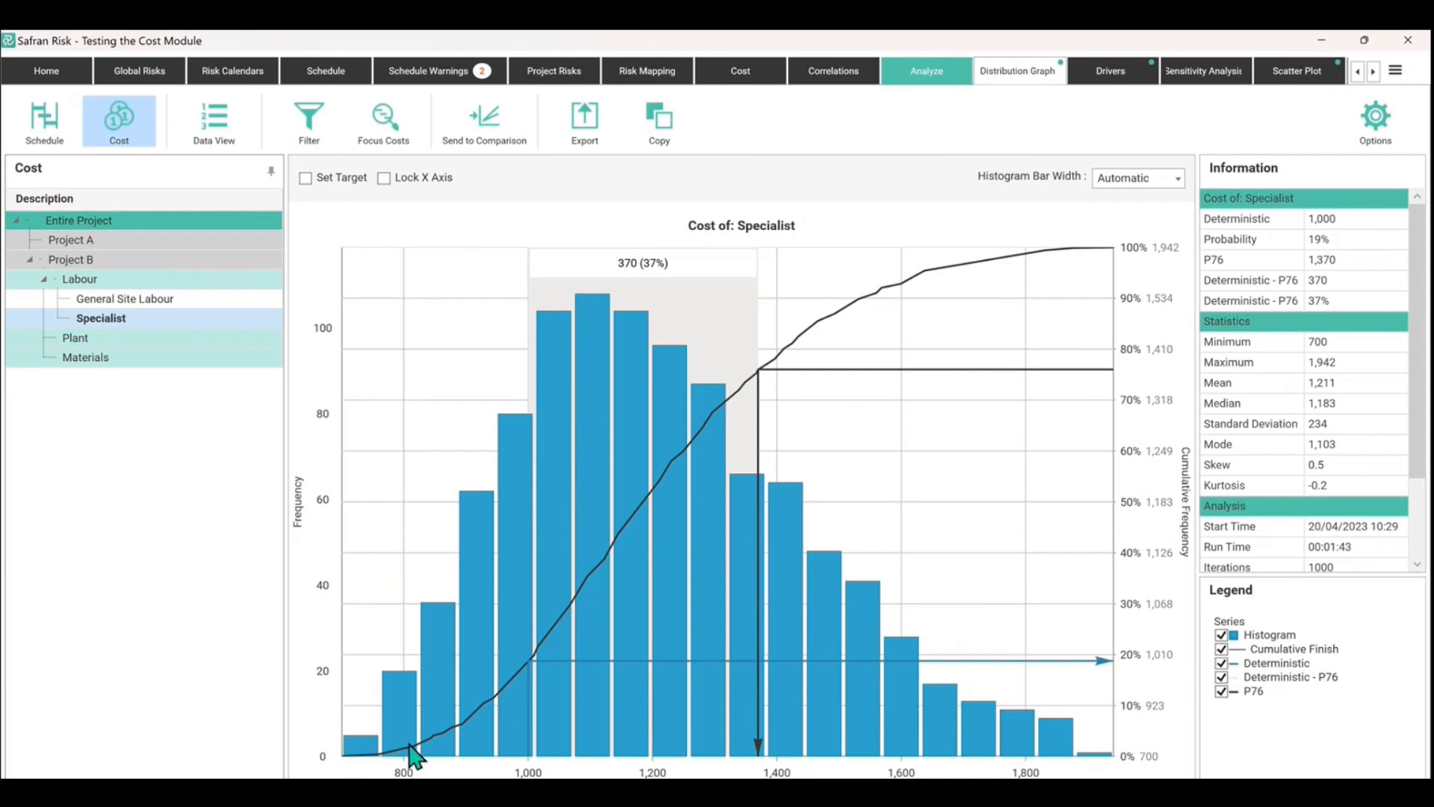
{"action": "left_click", "coordinate": [1356, 342]}
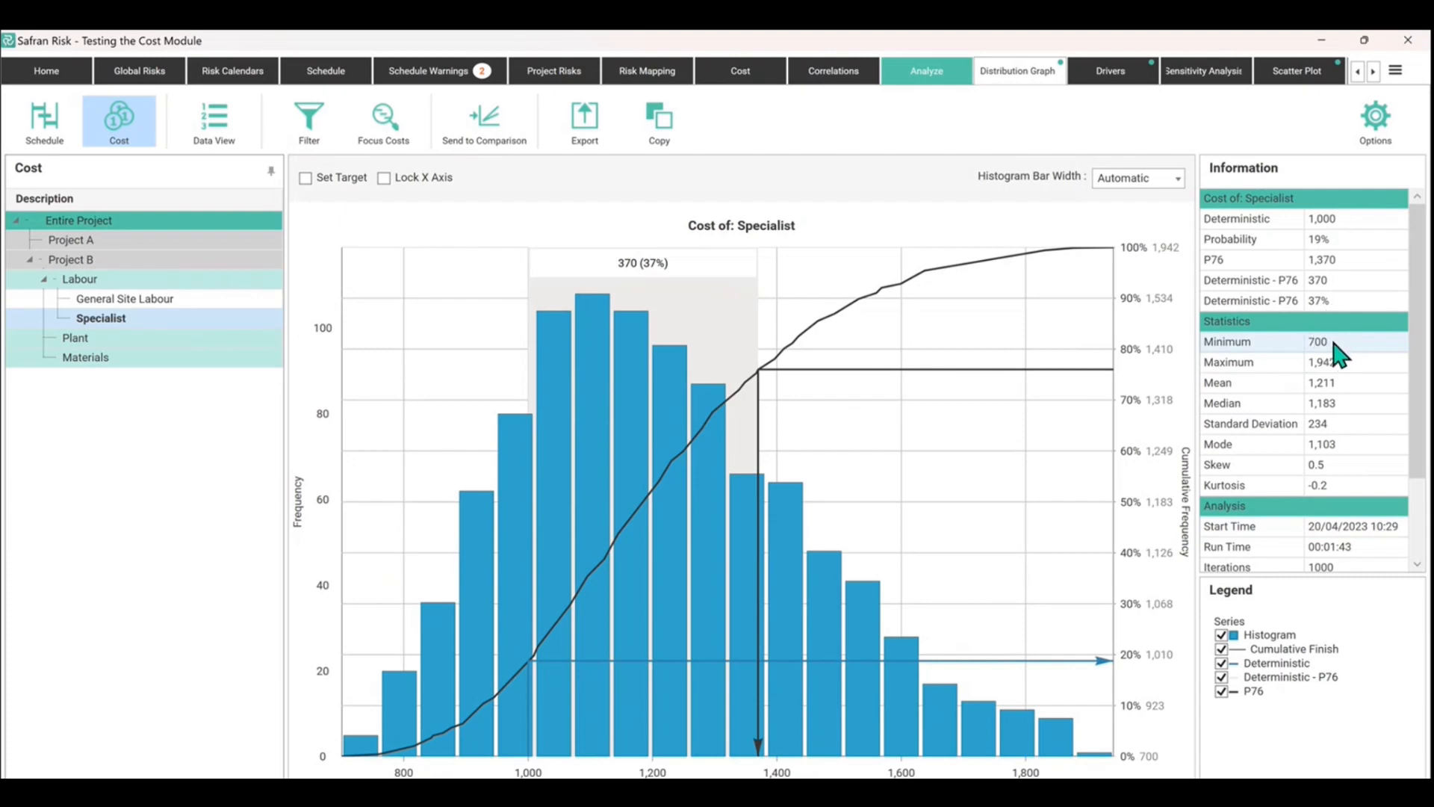